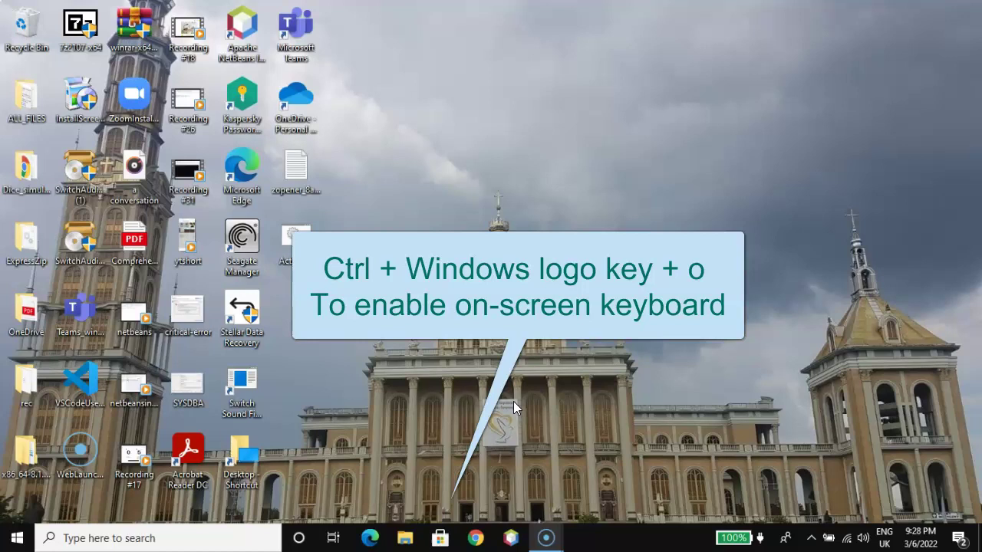
- Turn on the On-Screen Keyboard and give focus to the empty desktop area
{"action": "key", "text": "ctrl+super+o"}
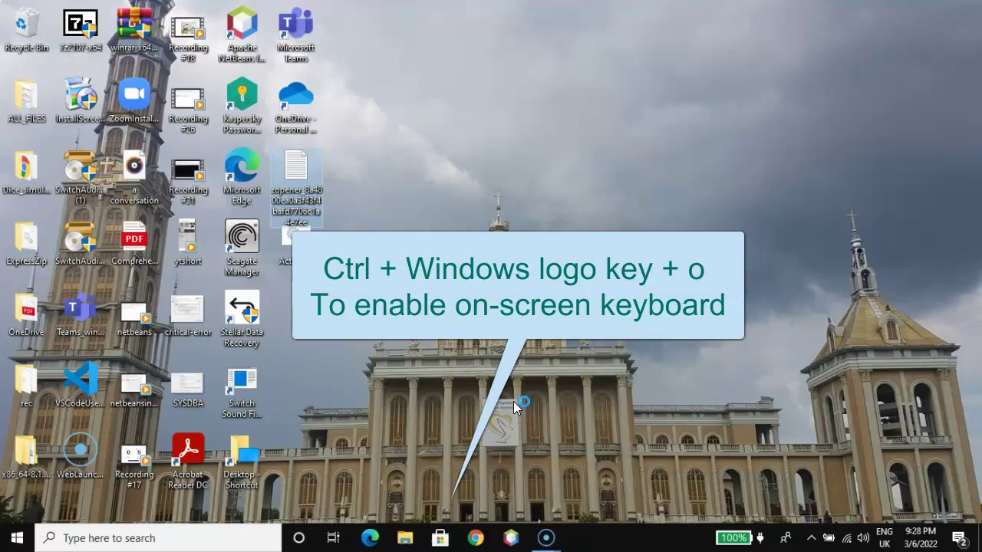
{"action": "key", "text": "ctrl+super+o"}
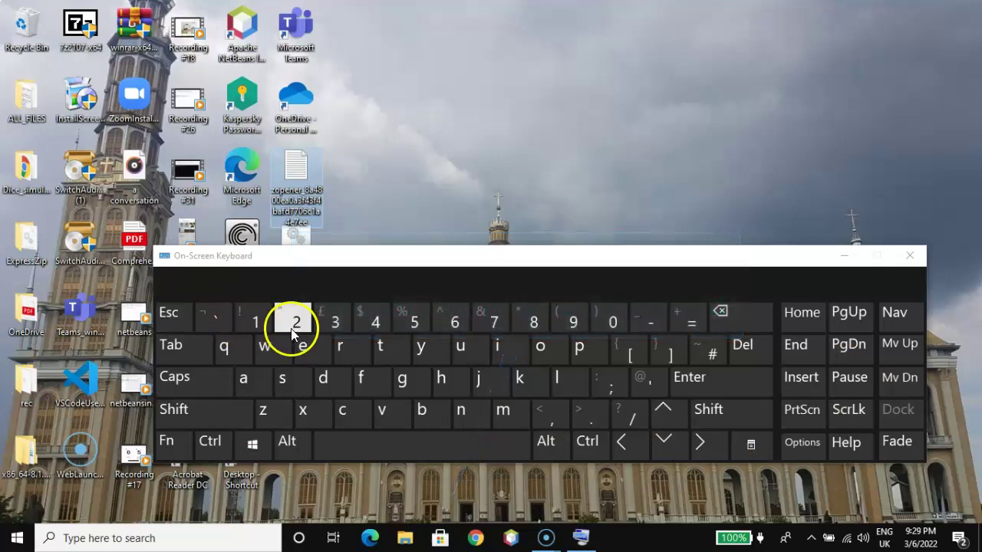
{"action": "left_click", "coordinate": [462, 204]}
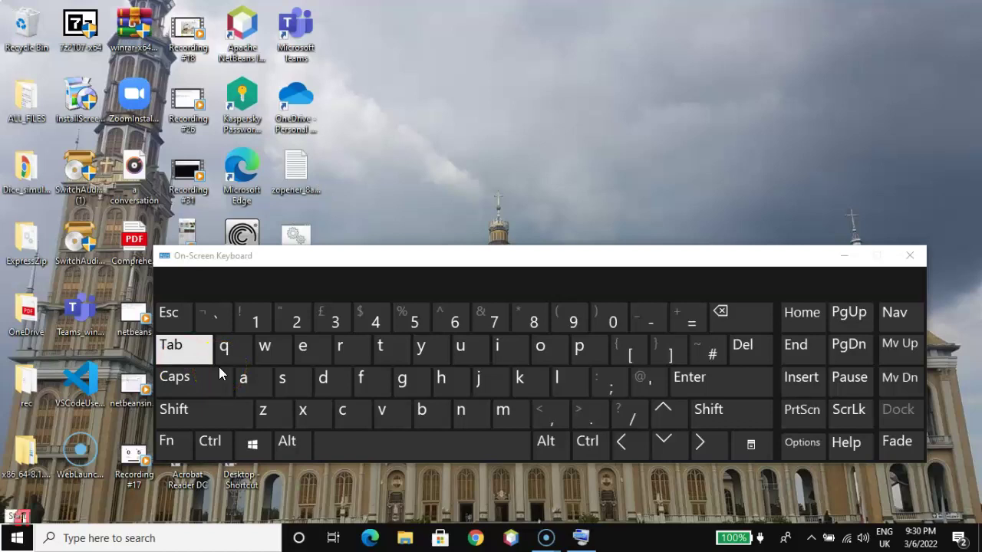
- Cycle the keyboard focus through the taskbar sections, including Cortana, Task View and the hidden icons arrow, and on to the desktop icons
{"action": "left_click", "coordinate": [24, 543]}
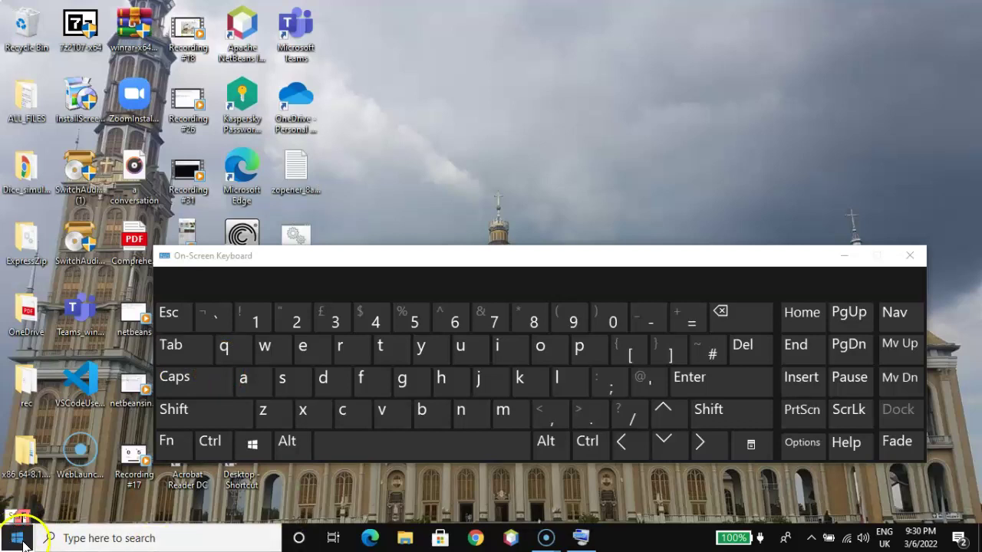
{"action": "left_click", "coordinate": [184, 349]}
{"action": "left_click", "coordinate": [185, 349]}
{"action": "left_click", "coordinate": [208, 403]}
{"action": "left_click", "coordinate": [965, 539]}
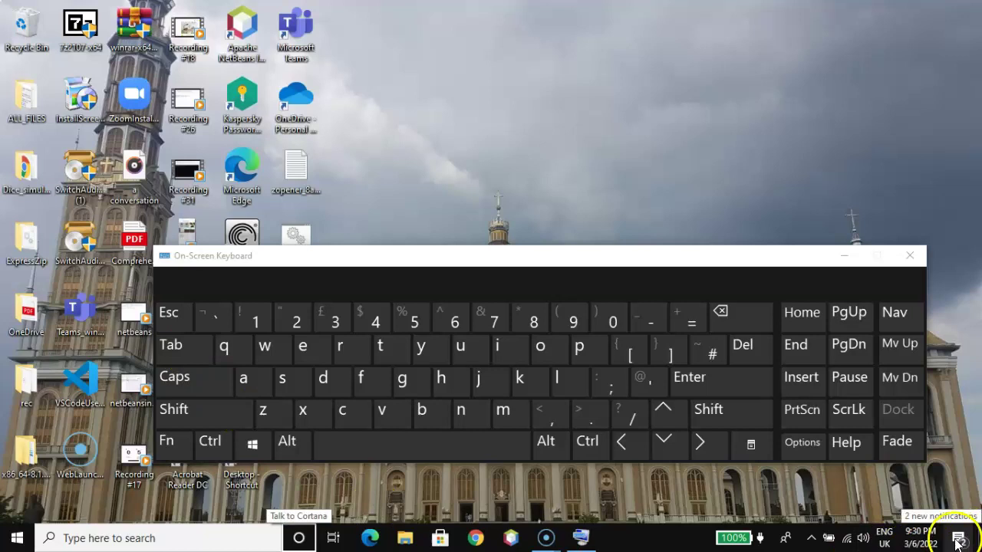
{"action": "left_click", "coordinate": [179, 350]}
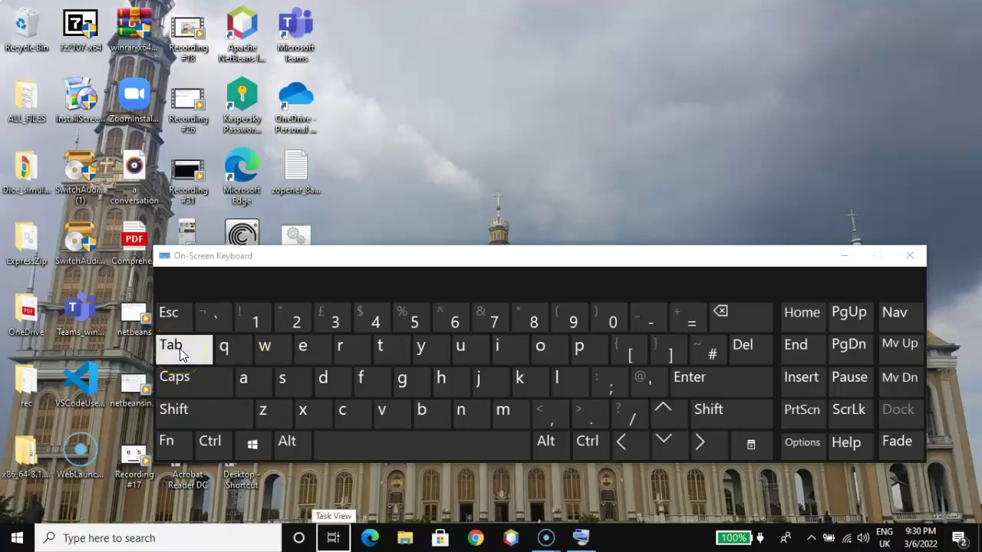
{"action": "left_click", "coordinate": [180, 350]}
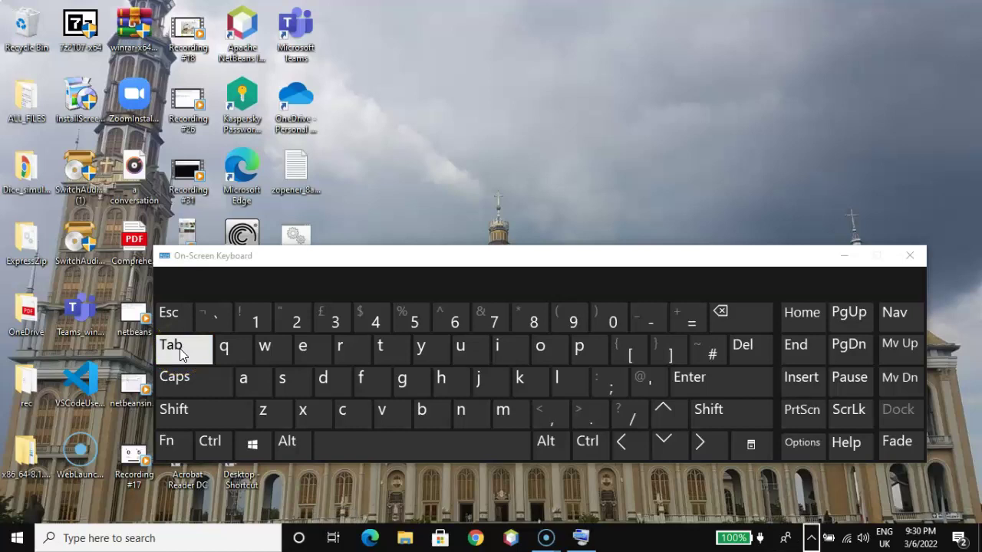
{"action": "left_click", "coordinate": [179, 351]}
{"action": "left_click", "coordinate": [971, 540]}
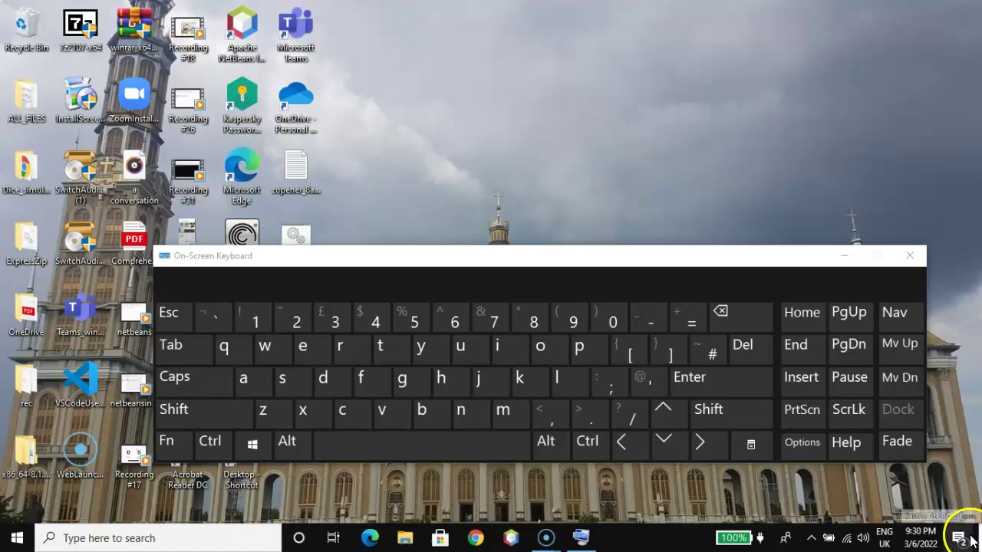
{"action": "left_click", "coordinate": [626, 445]}
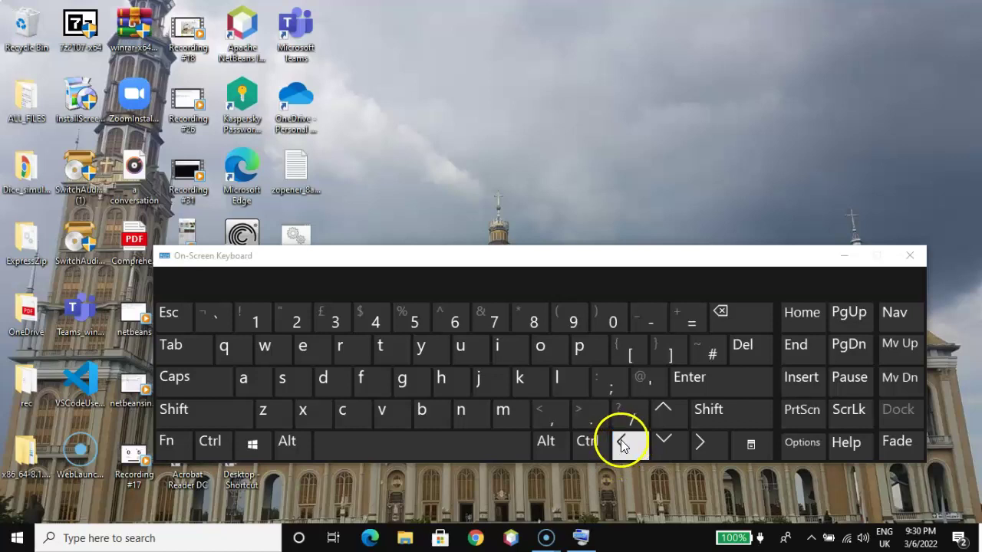
{"action": "left_click", "coordinate": [188, 348]}
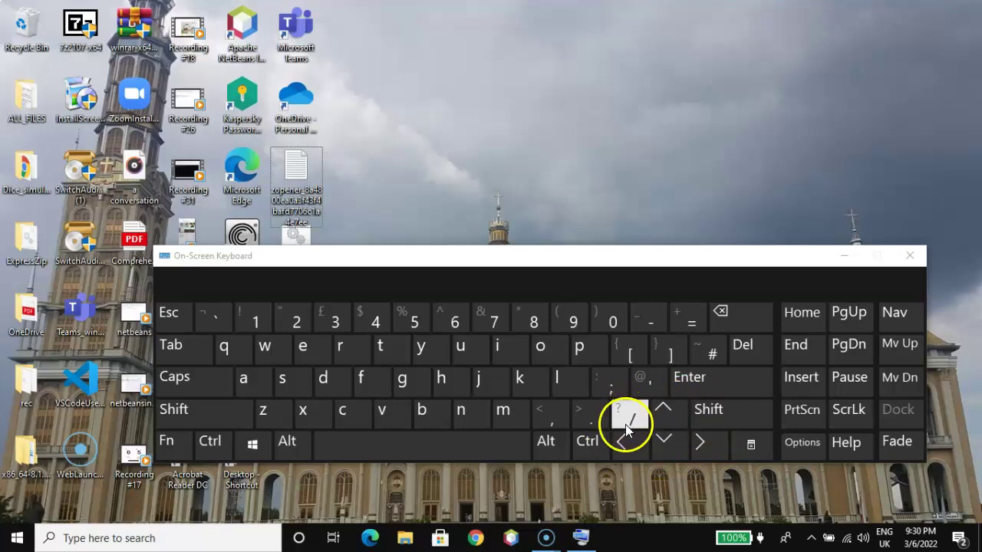
- Move the selection around the desktop icons to the zopener text file and open it in Notepad
{"action": "left_click", "coordinate": [659, 411]}
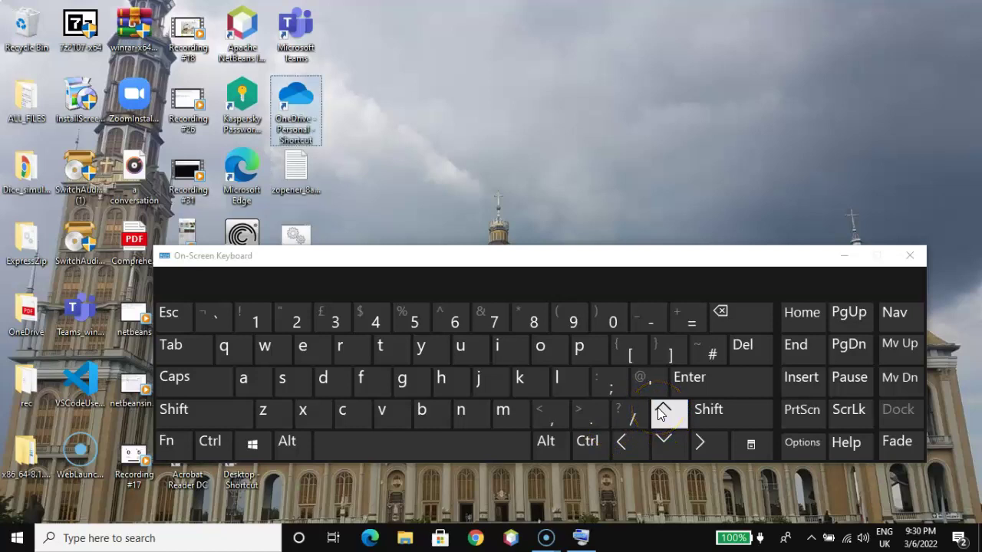
{"action": "left_click", "coordinate": [628, 443]}
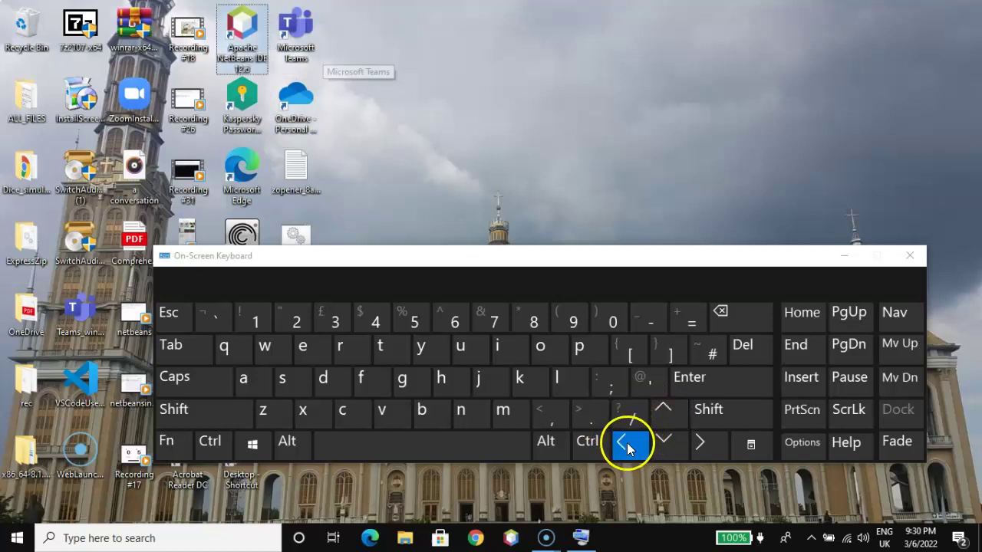
{"action": "left_click", "coordinate": [627, 443]}
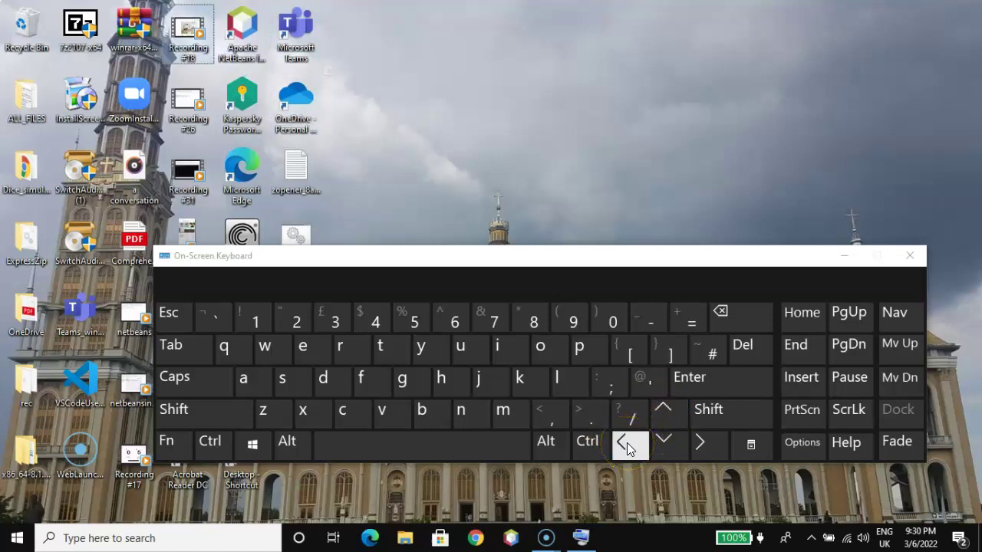
{"action": "left_click", "coordinate": [699, 443]}
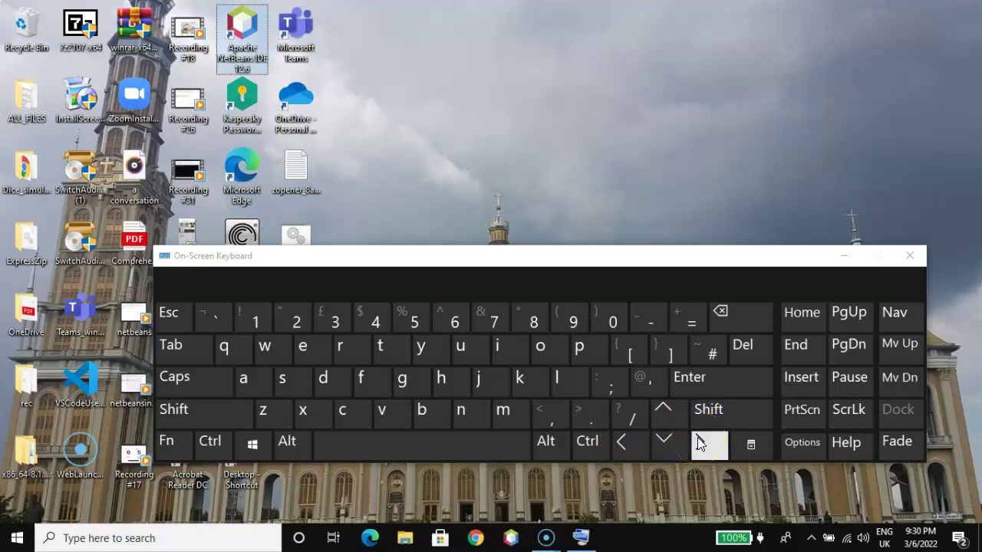
{"action": "left_click", "coordinate": [700, 443]}
{"action": "left_click", "coordinate": [675, 451]}
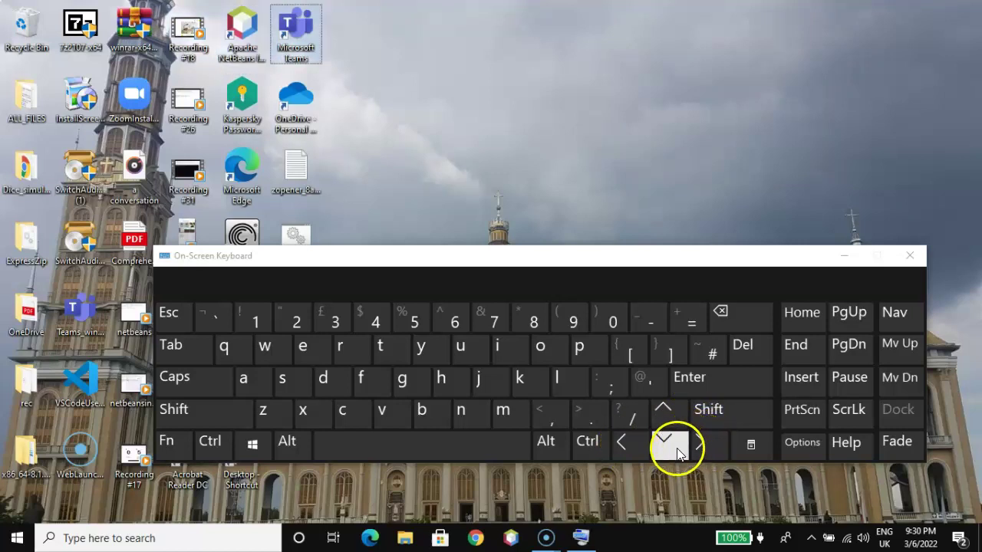
{"action": "left_click", "coordinate": [675, 452]}
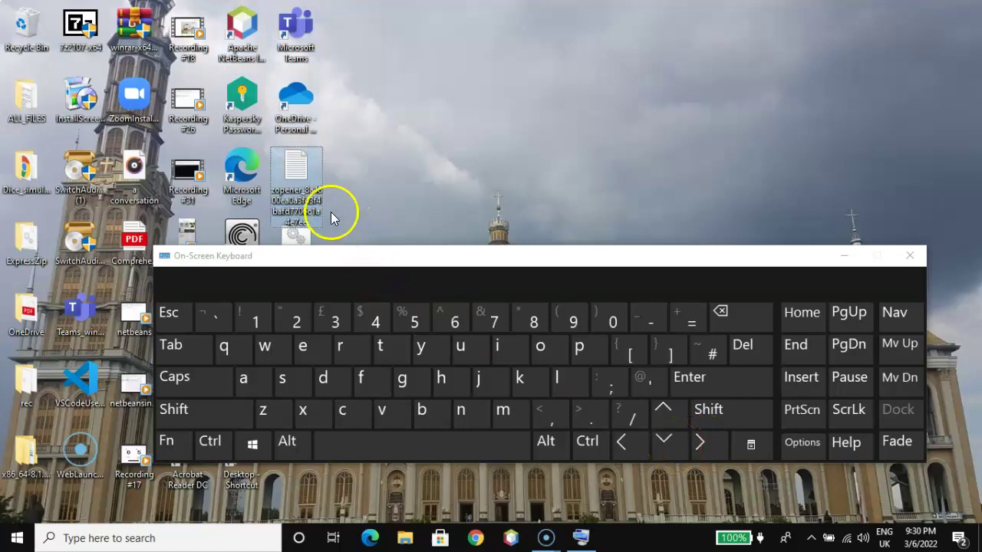
{"action": "left_click", "coordinate": [713, 386]}
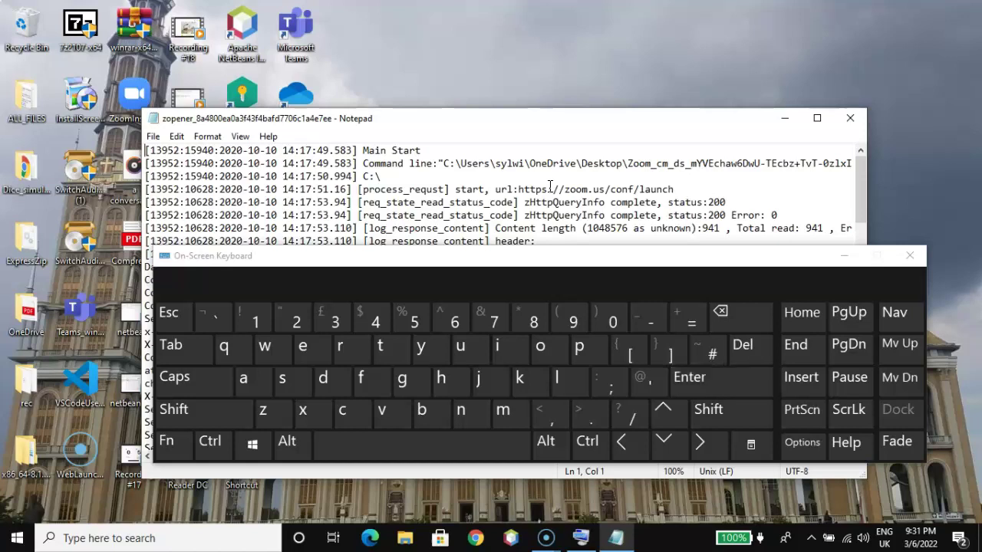
- Maximize the Notepad window and restore it to its normal size
{"action": "left_click", "coordinate": [254, 443]}
{"action": "left_click", "coordinate": [664, 412]}
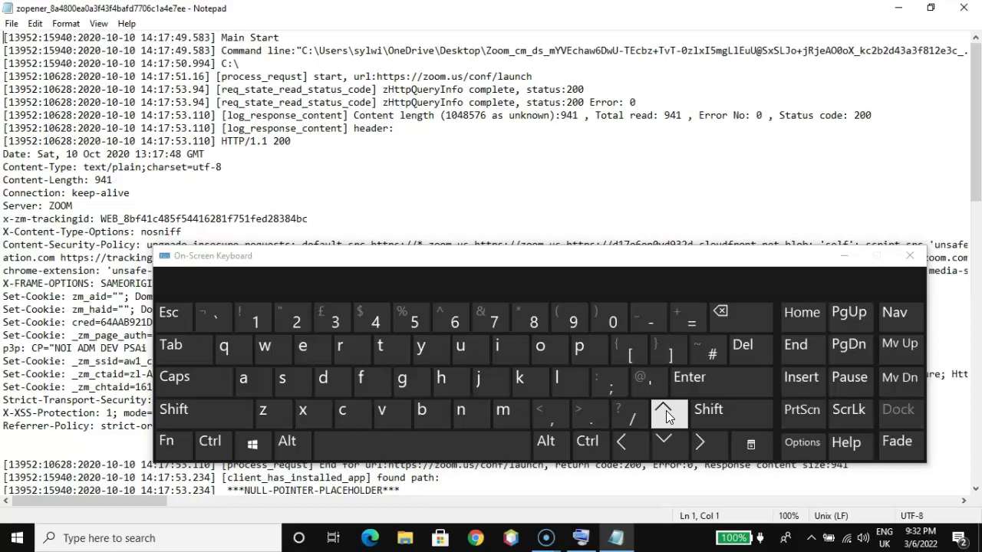
{"action": "left_click", "coordinate": [255, 446]}
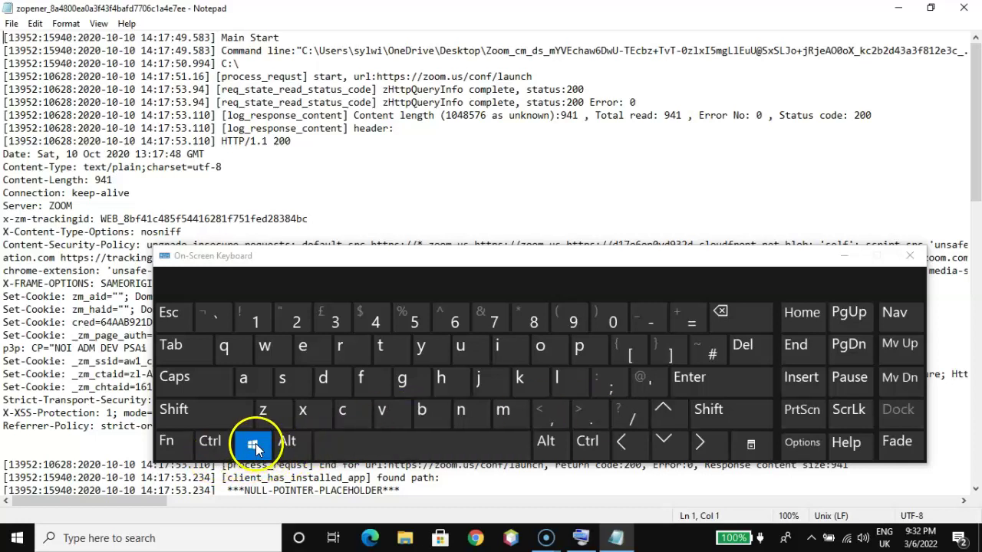
{"action": "left_click", "coordinate": [667, 443]}
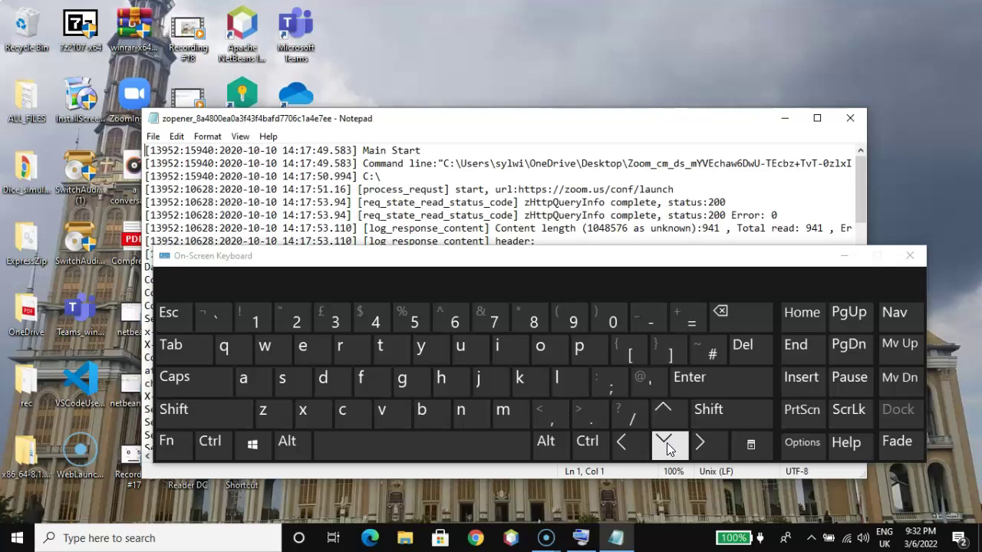
- Minimize all open windows to reveal the desktop
{"action": "left_click", "coordinate": [702, 414]}
{"action": "left_click", "coordinate": [290, 415]}
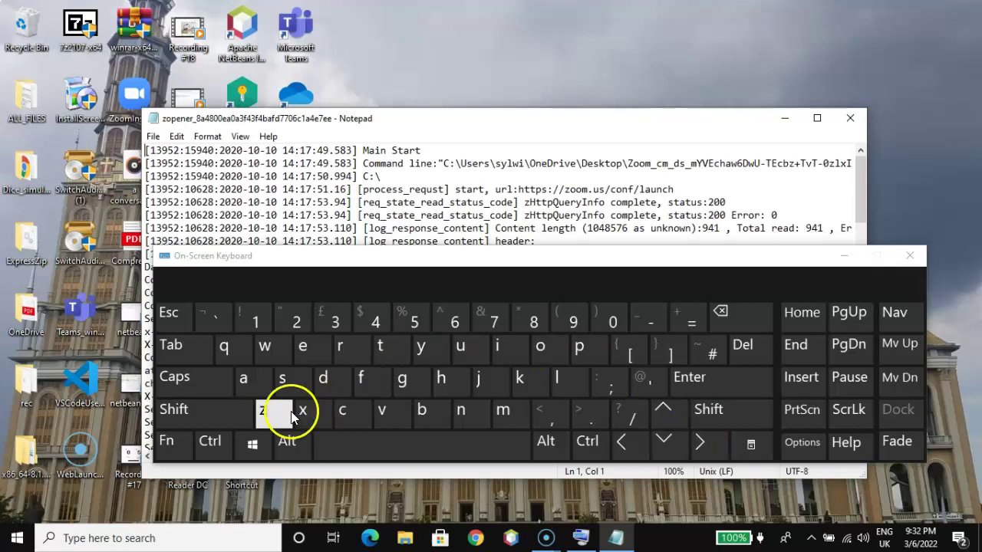
{"action": "left_click", "coordinate": [252, 444]}
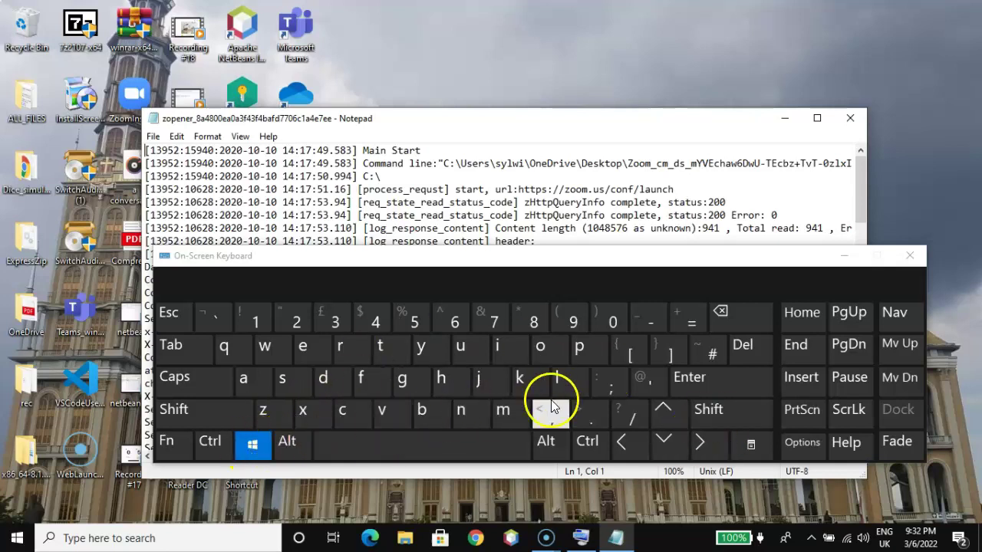
{"action": "left_click", "coordinate": [511, 414]}
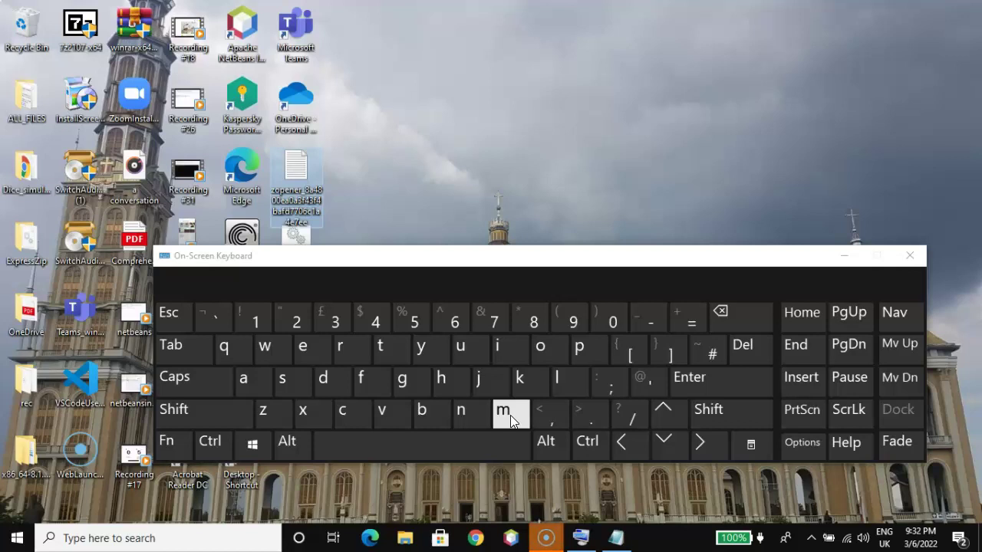
- Restore the minimized Notepad window to the desktop and minimize all windows again
{"action": "left_click", "coordinate": [255, 450]}
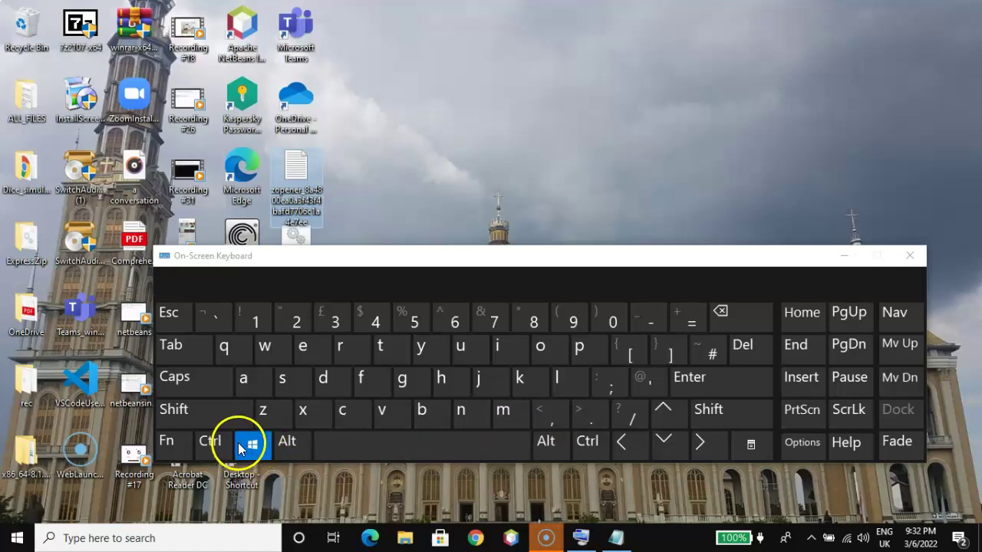
{"action": "left_click", "coordinate": [202, 417]}
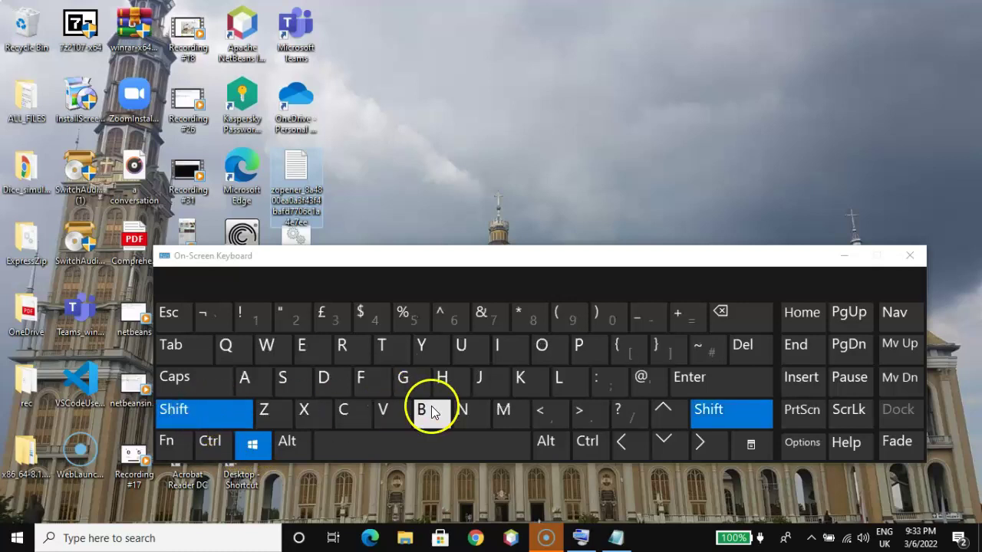
{"action": "left_click", "coordinate": [508, 411]}
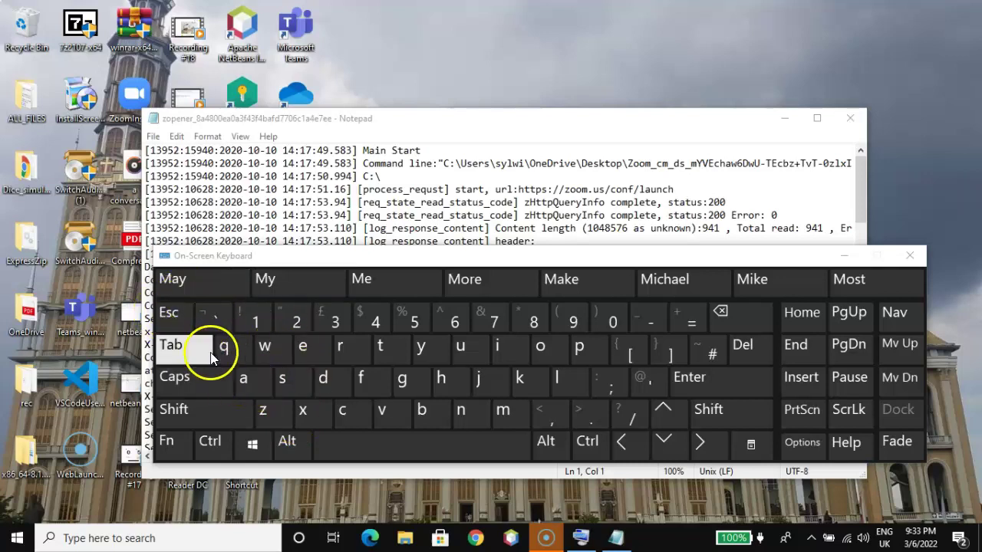
{"action": "left_click", "coordinate": [252, 445]}
{"action": "left_click", "coordinate": [502, 410]}
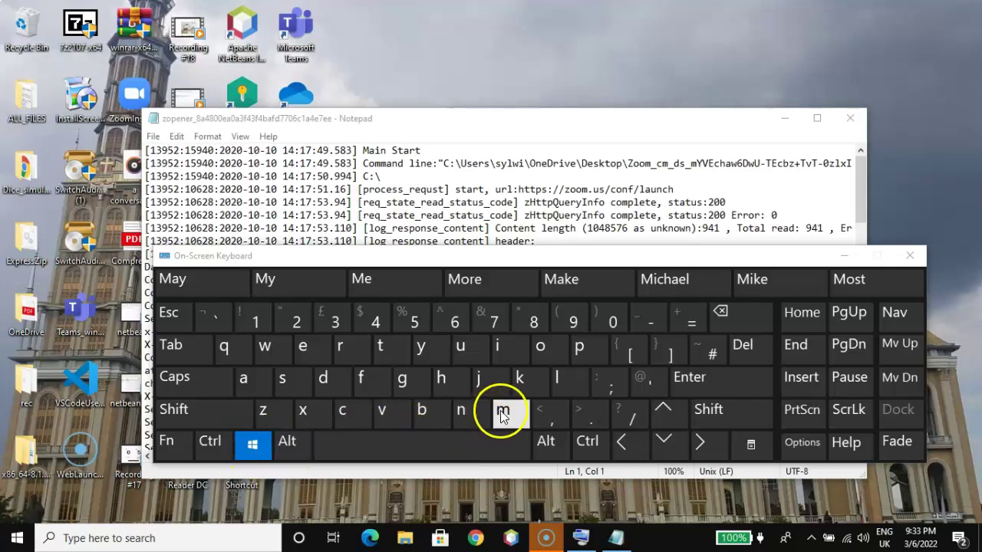
- Display the open-window switcher and switch to the On-Screen Keyboard window
{"action": "left_click", "coordinate": [290, 449]}
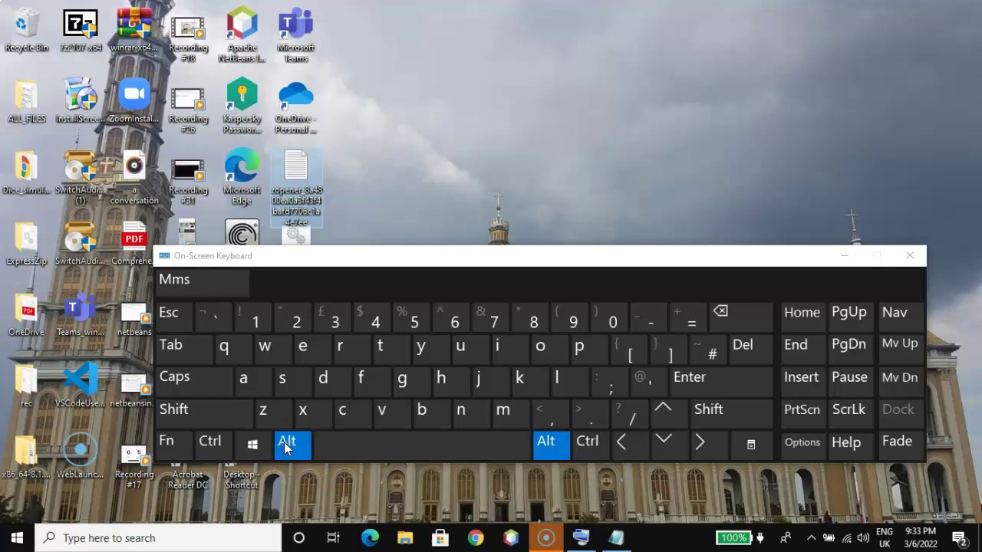
{"action": "left_click", "coordinate": [181, 351]}
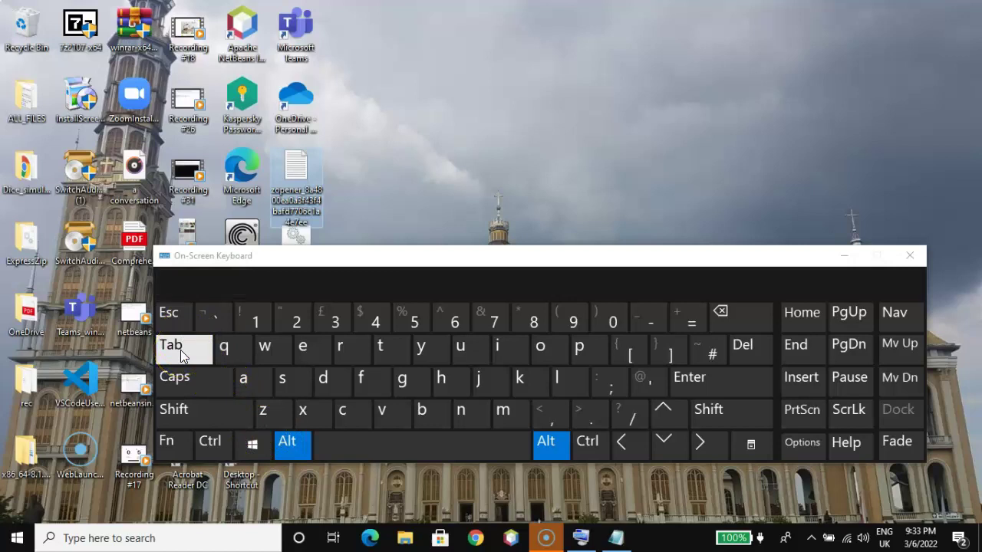
{"action": "left_click", "coordinate": [180, 350]}
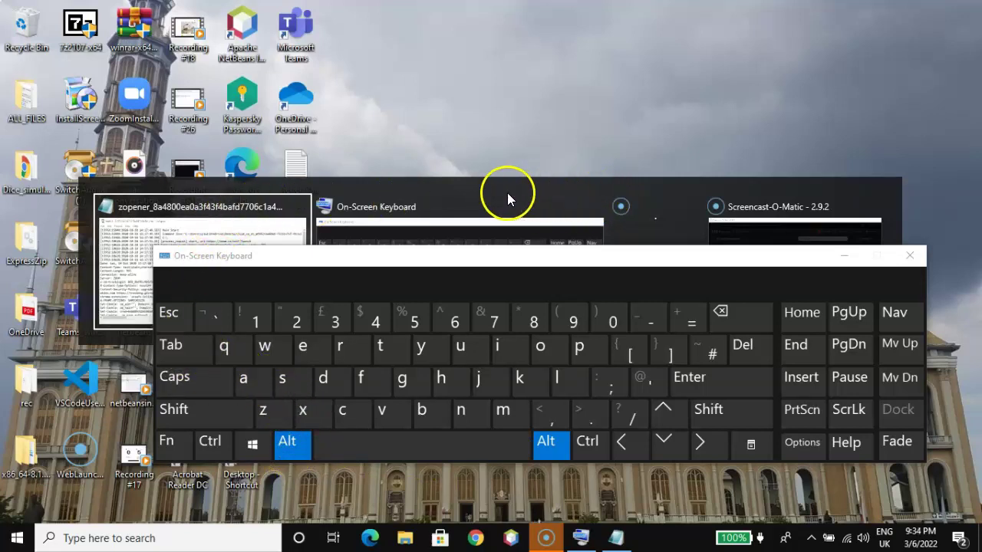
{"action": "left_click", "coordinate": [403, 189]}
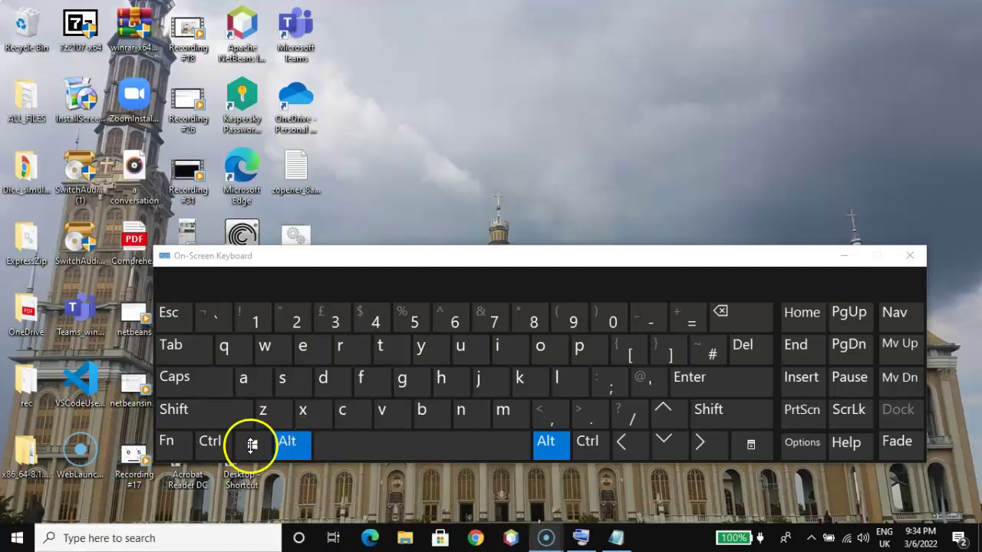
{"action": "left_click", "coordinate": [288, 448]}
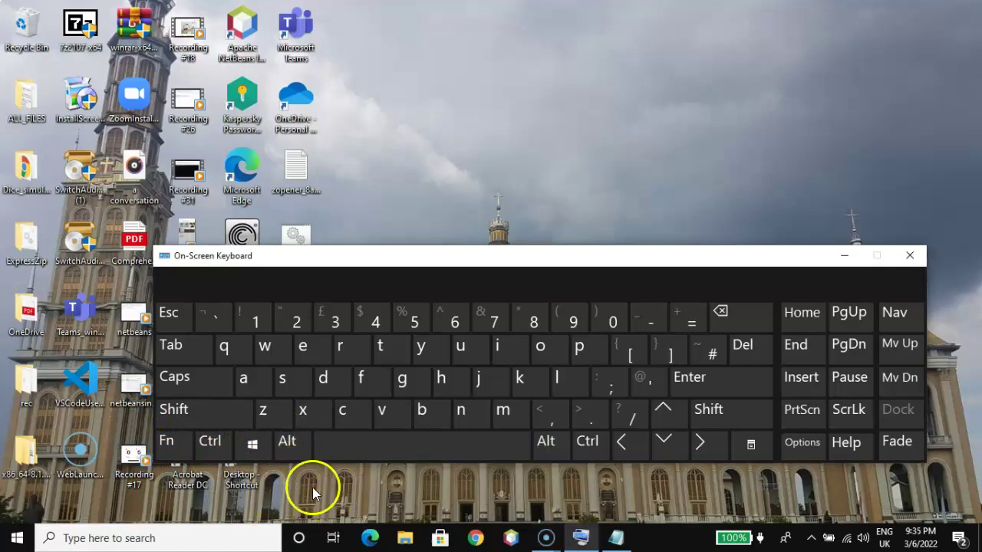
- Bring the zopener Notepad window to the front through the open-window switcher
{"action": "left_click", "coordinate": [291, 445]}
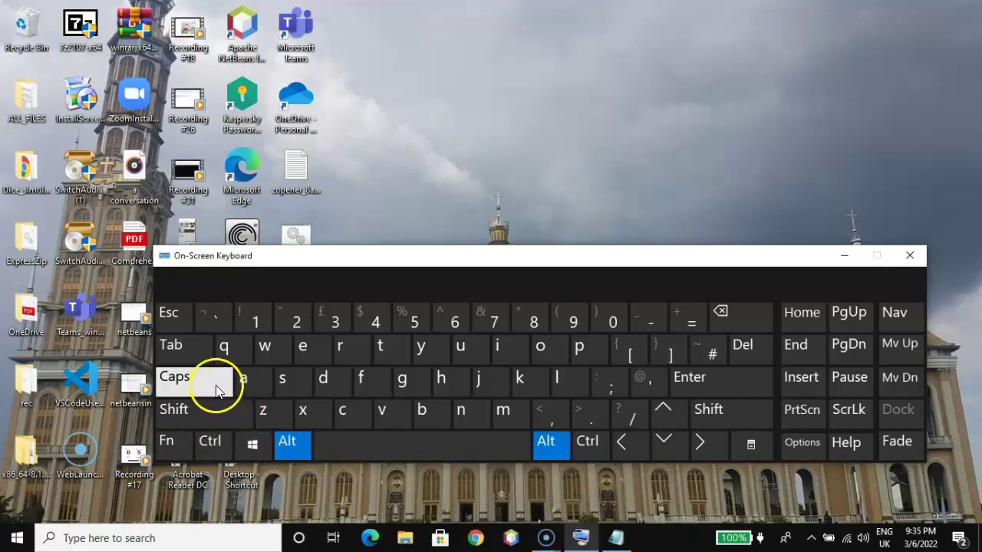
{"action": "left_click", "coordinate": [187, 348]}
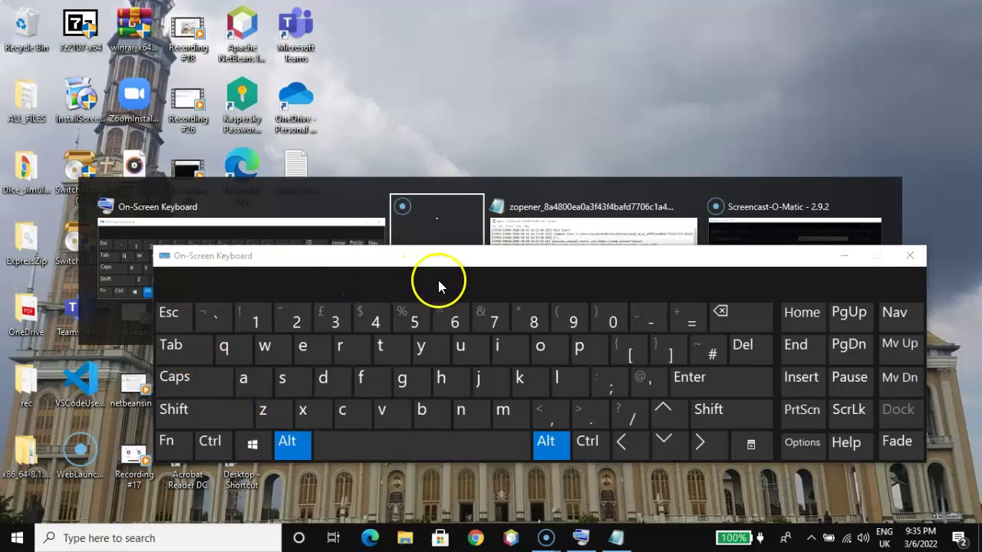
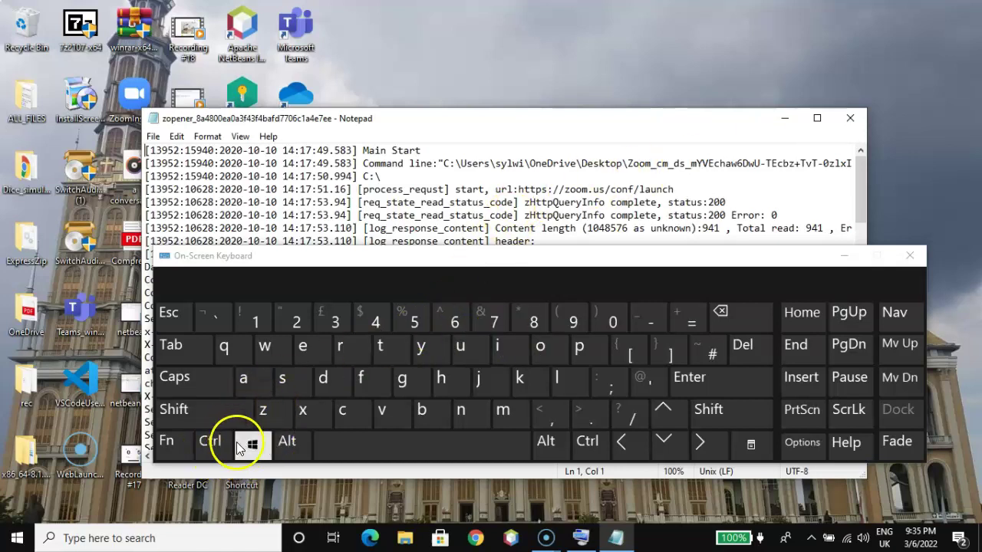
- Close the zopener Notepad window using the On-Screen Keyboard's function-key layer
{"action": "left_click", "coordinate": [191, 452]}
{"action": "left_click", "coordinate": [170, 447]}
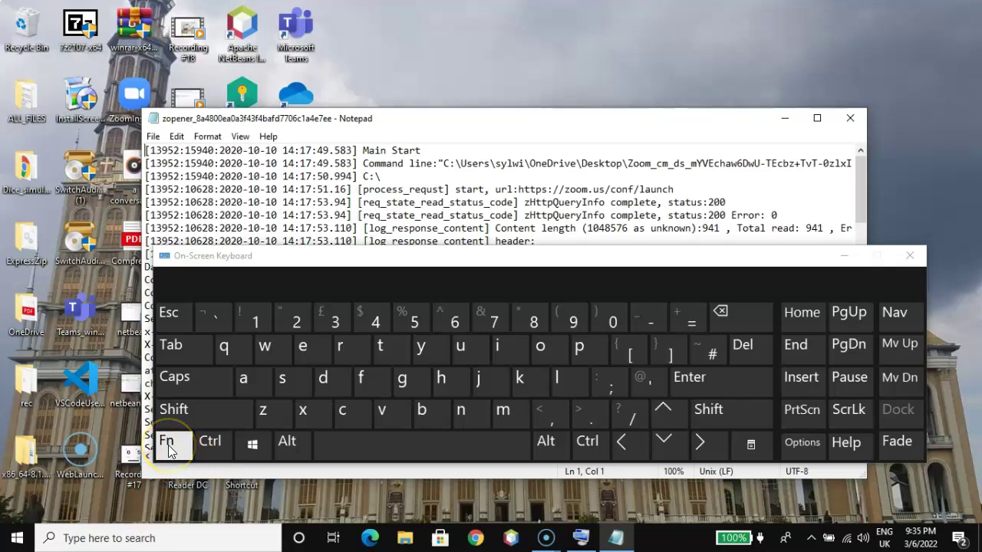
{"action": "left_click", "coordinate": [287, 447]}
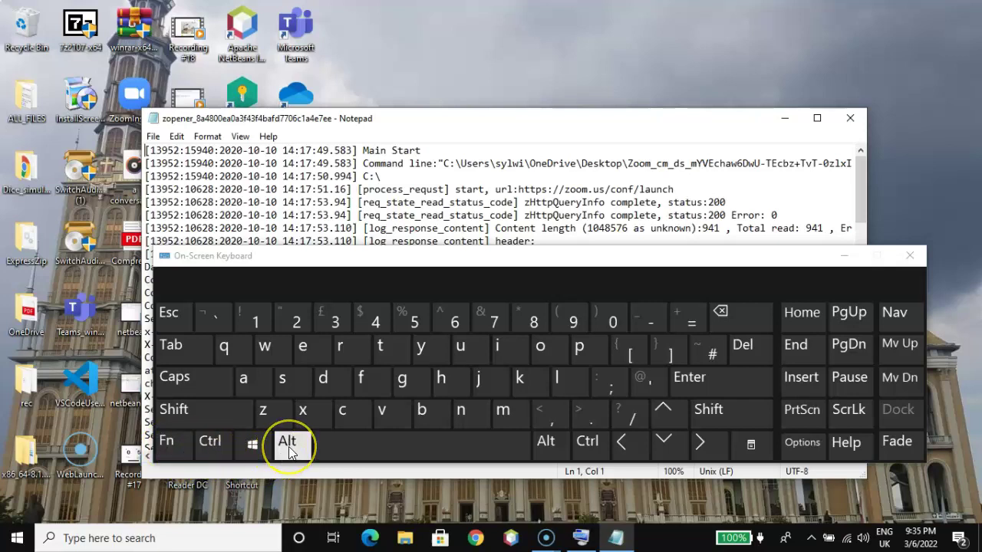
{"action": "left_click", "coordinate": [303, 412]}
{"action": "left_click", "coordinate": [188, 449]}
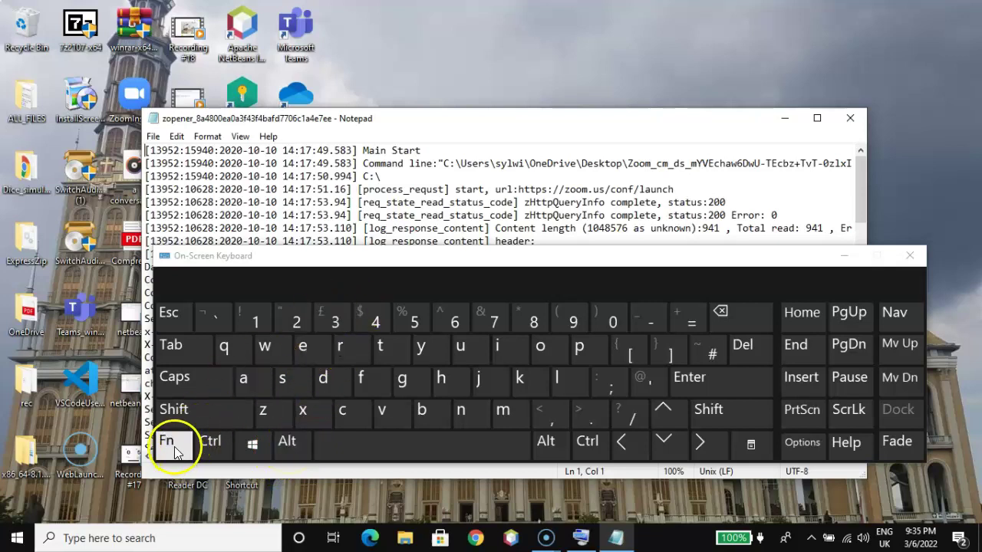
{"action": "left_click", "coordinate": [369, 323]}
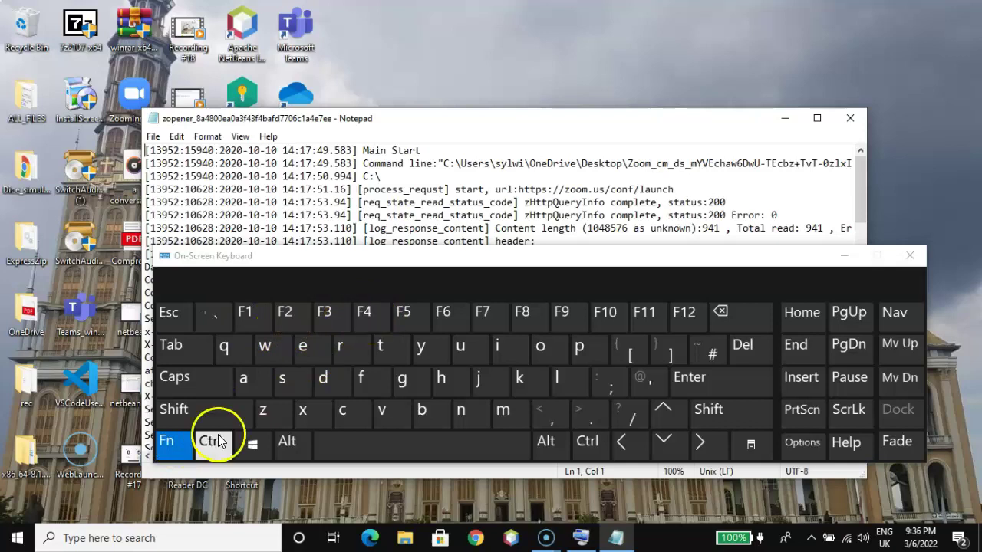
{"action": "left_click", "coordinate": [290, 443]}
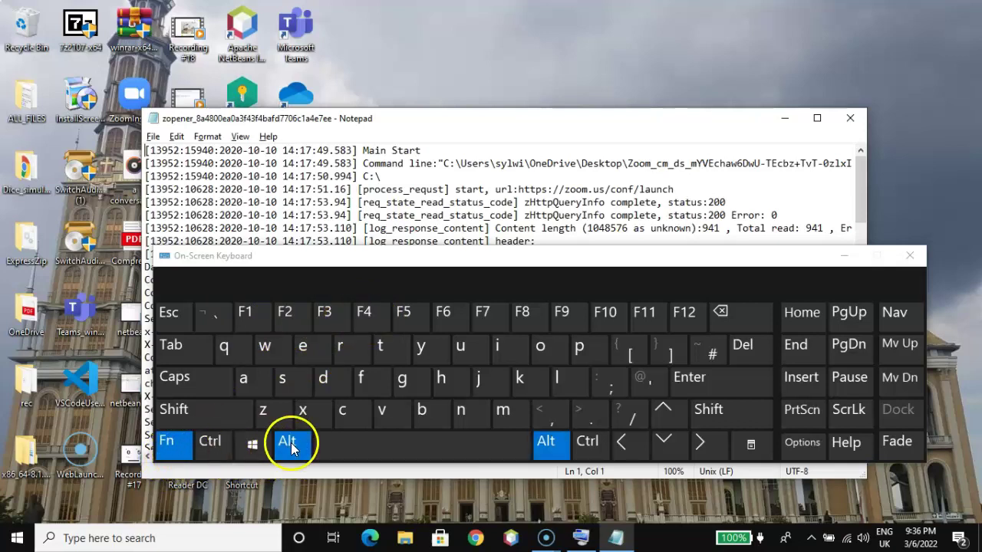
{"action": "left_click", "coordinate": [366, 314]}
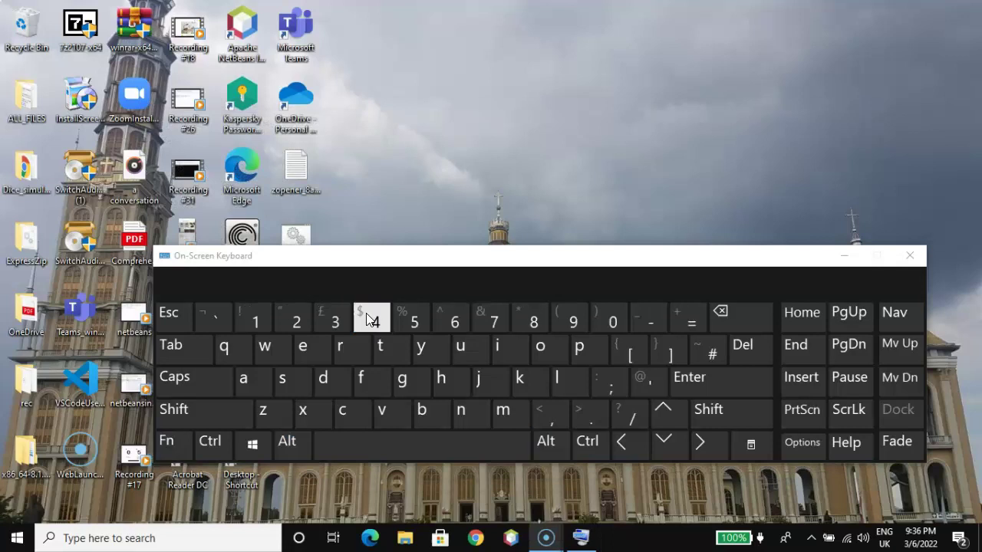
{"action": "left_click", "coordinate": [177, 452]}
{"action": "left_click", "coordinate": [210, 439]}
{"action": "left_click", "coordinate": [226, 414]}
{"action": "left_click", "coordinate": [292, 322]}
{"action": "left_click", "coordinate": [203, 445]}
{"action": "left_click", "coordinate": [165, 443]}
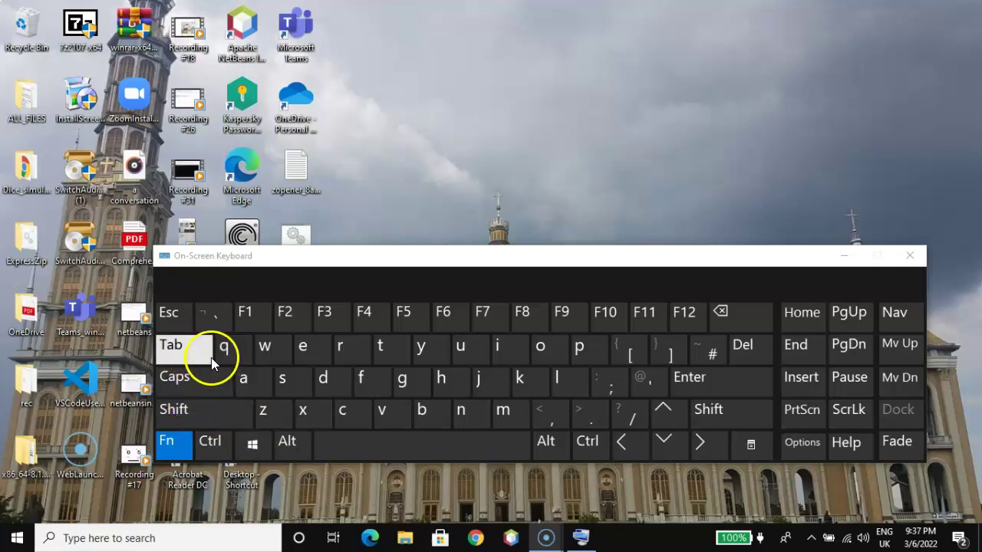
{"action": "left_click", "coordinate": [429, 191]}
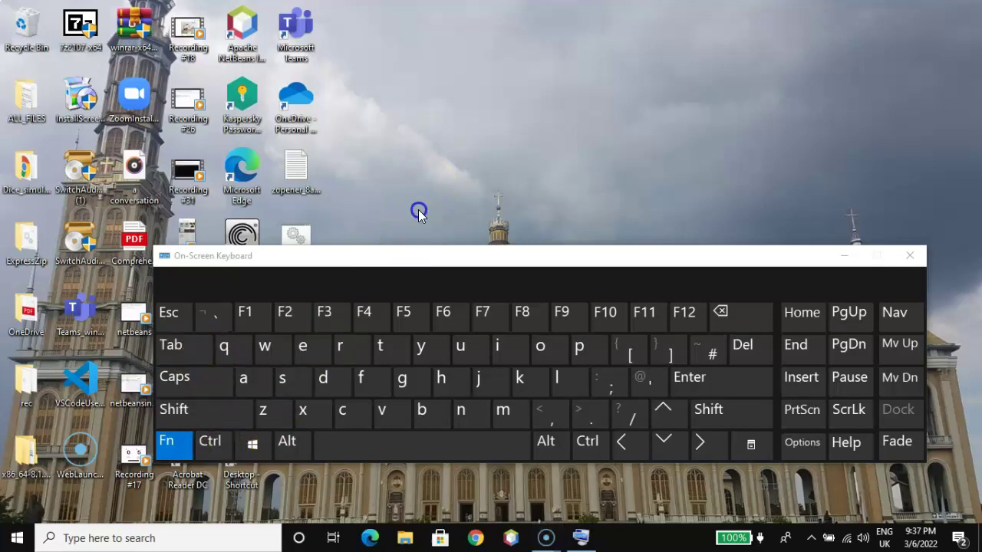
{"action": "left_click", "coordinate": [174, 441]}
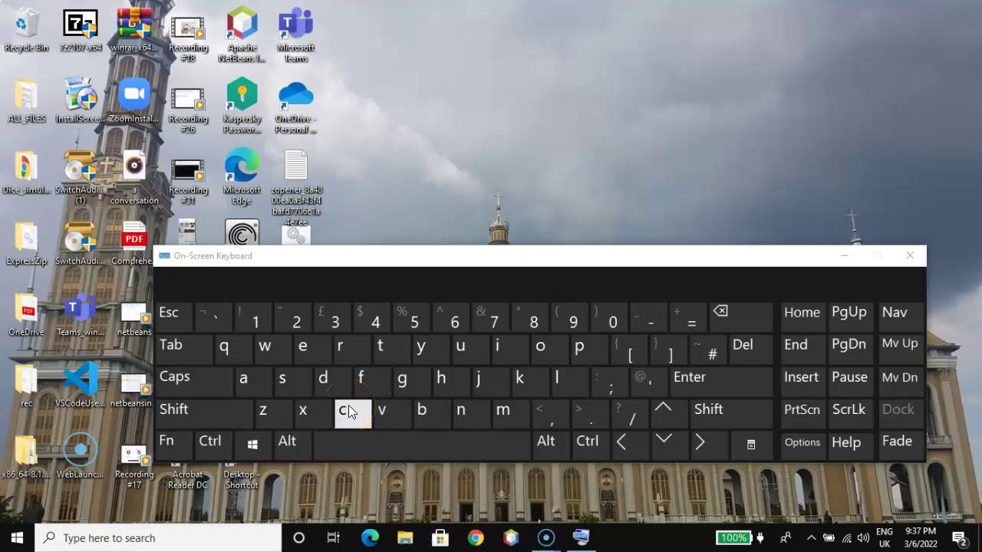
{"action": "left_click", "coordinate": [347, 411]}
{"action": "left_click", "coordinate": [254, 445]}
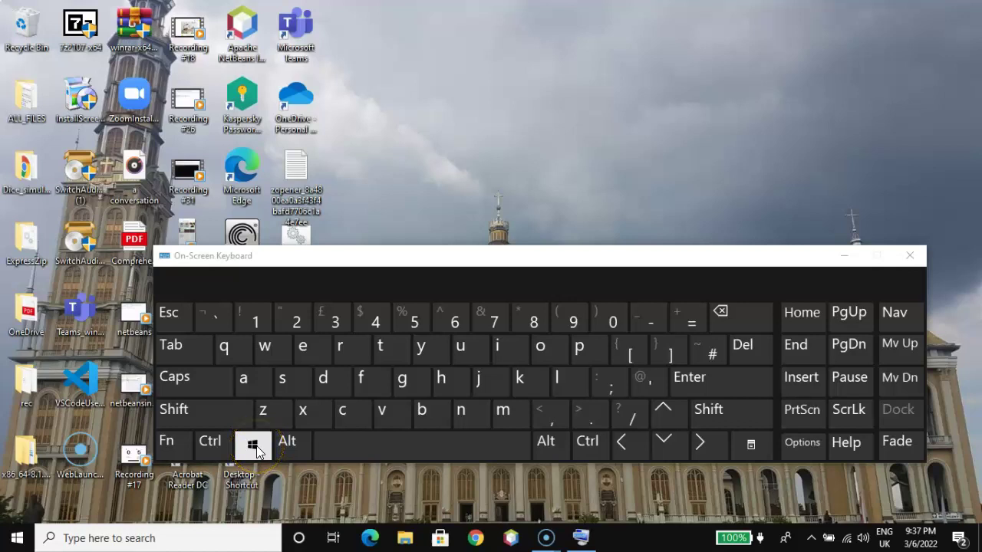
{"action": "left_click", "coordinate": [323, 384]}
{"action": "left_click", "coordinate": [255, 449]}
{"action": "left_click", "coordinate": [326, 392]}
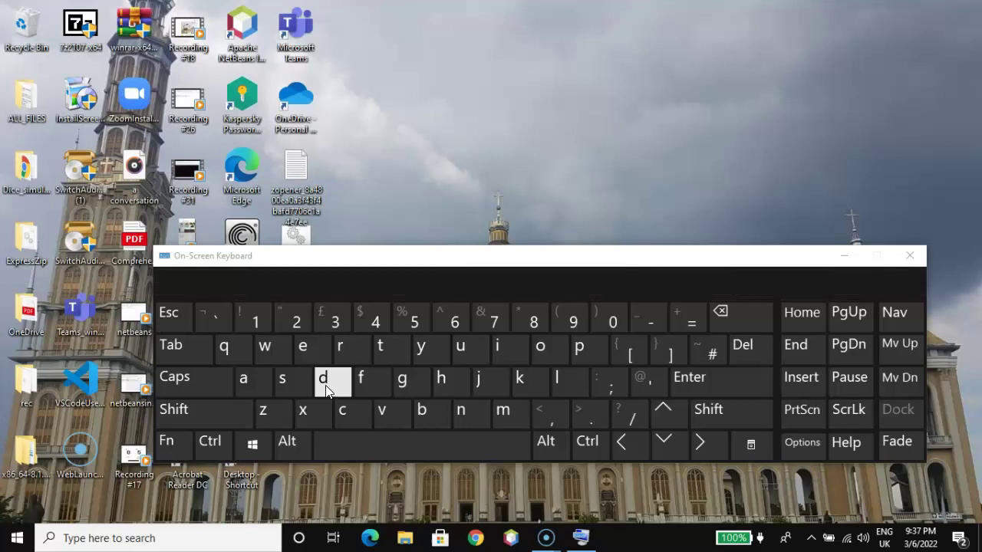
- Move the desktop icon selection from OneDrive - Personal up to Microsoft Teams, left to Recording #18, and back to Microsoft Teams
{"action": "left_click", "coordinate": [385, 206]}
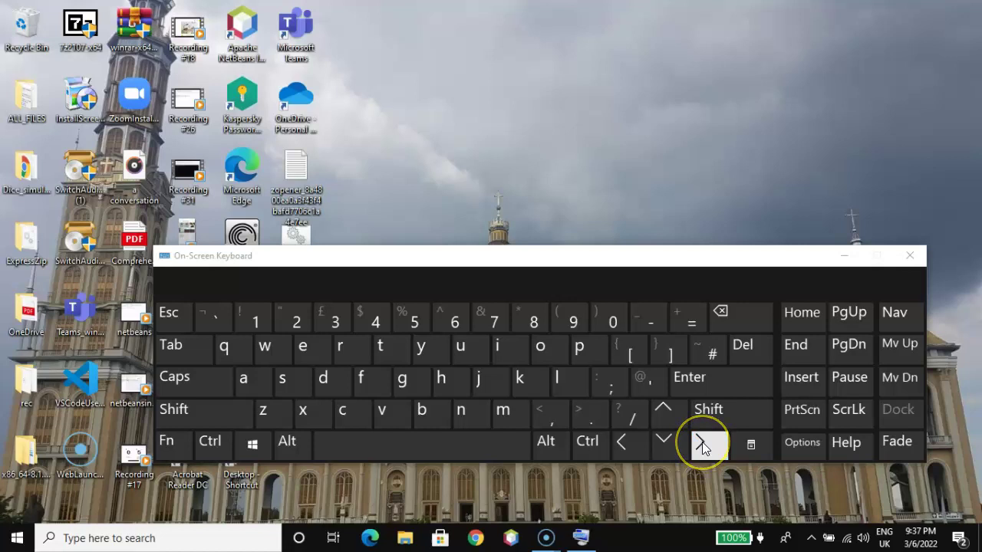
{"action": "left_click", "coordinate": [662, 413]}
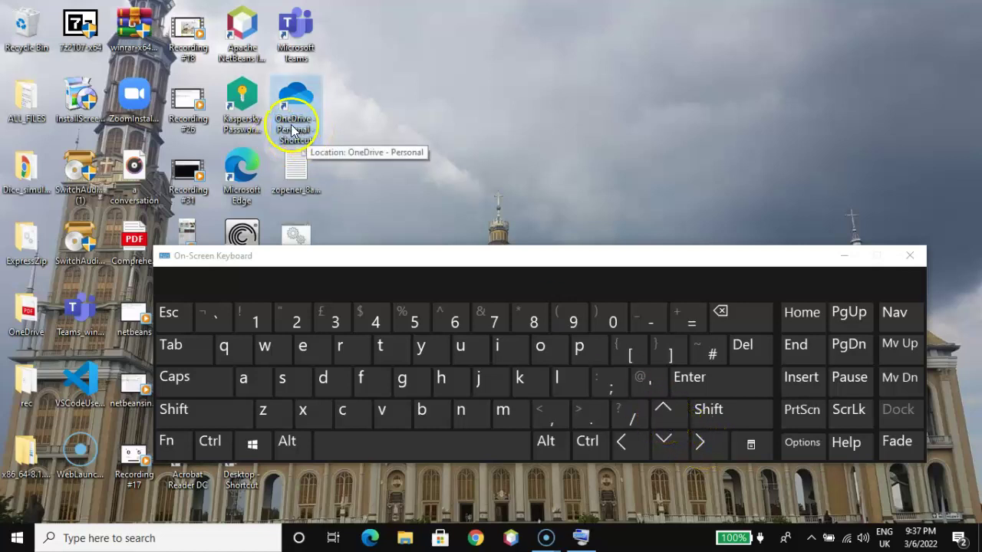
{"action": "left_click", "coordinate": [663, 413]}
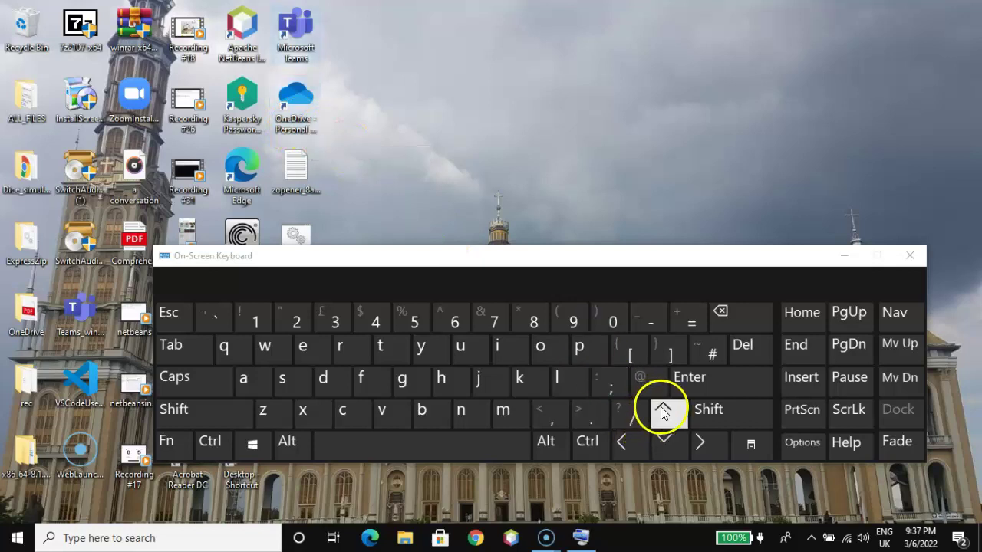
{"action": "left_click", "coordinate": [627, 443]}
{"action": "left_click", "coordinate": [627, 436]}
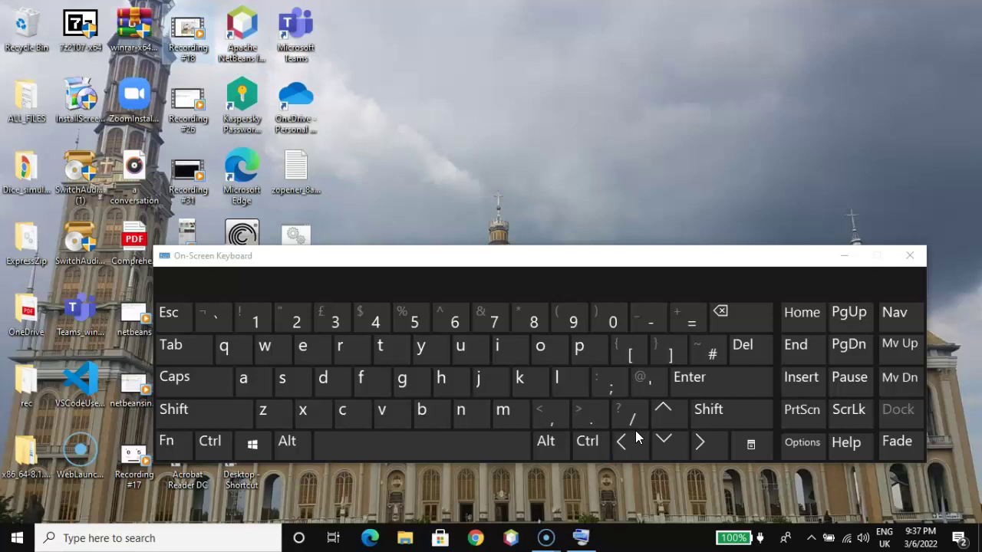
{"action": "left_click", "coordinate": [700, 444]}
{"action": "left_click", "coordinate": [700, 445]}
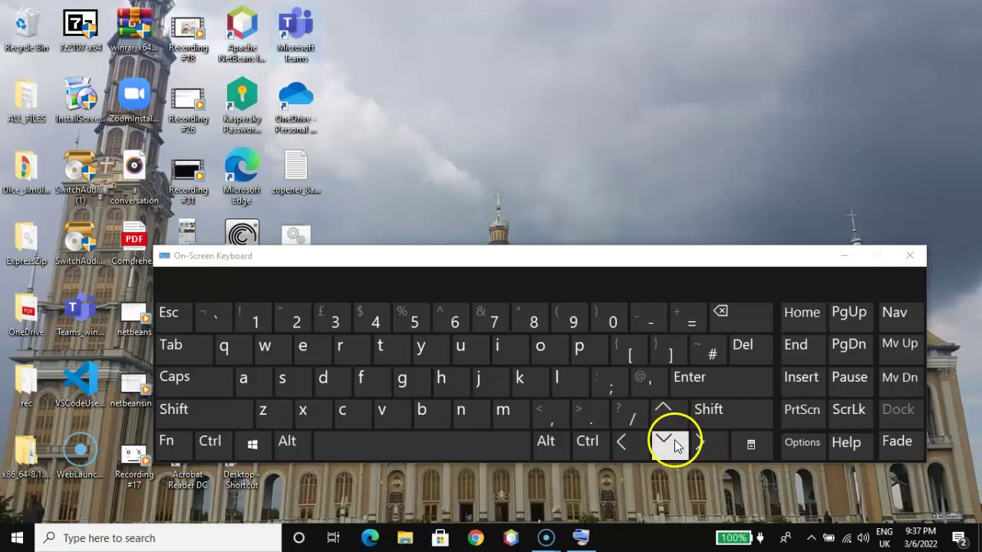
- Move the desktop selection down from Microsoft Teams to the zopener text file and open it in Notepad
{"action": "left_click", "coordinate": [667, 444]}
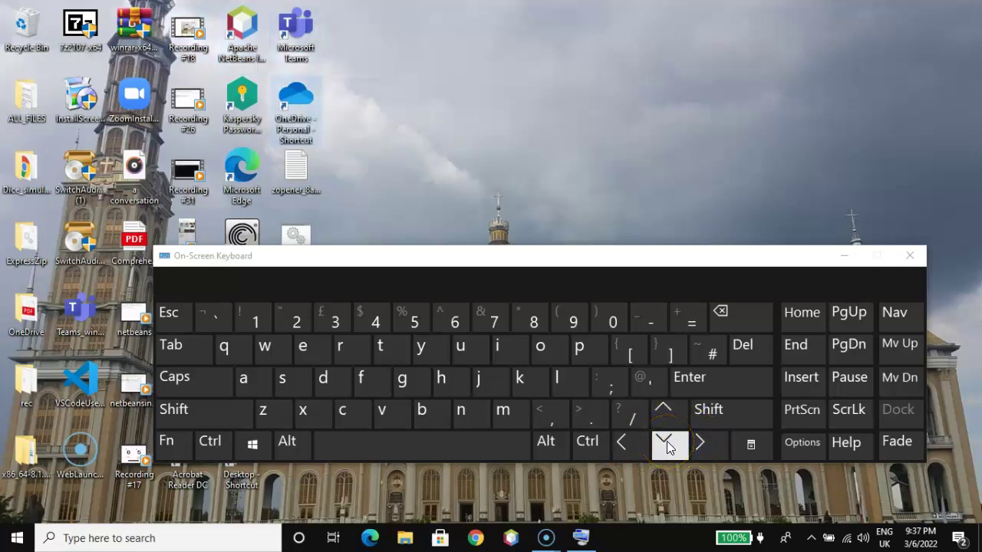
{"action": "left_click", "coordinate": [667, 443]}
{"action": "left_click", "coordinate": [705, 379]}
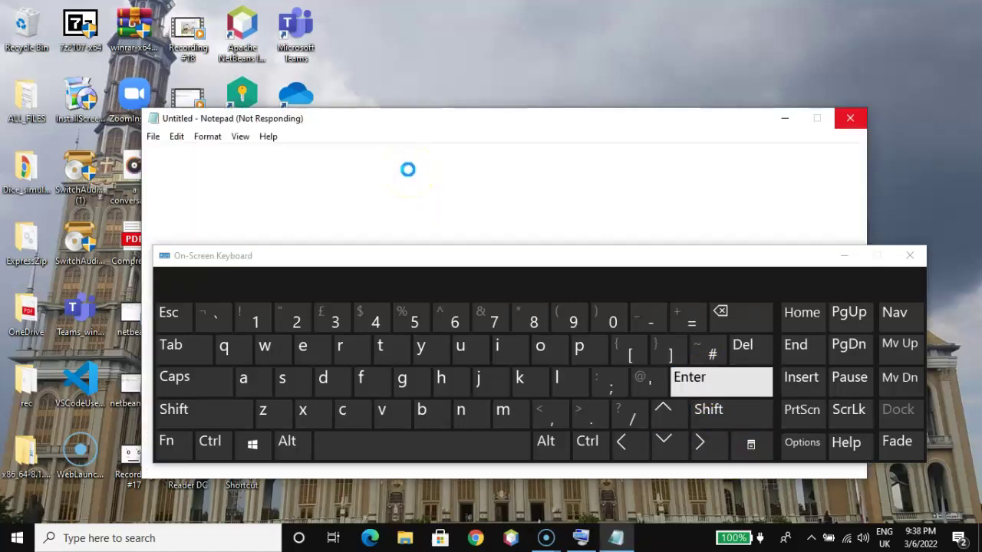
{"action": "left_click", "coordinate": [507, 285]}
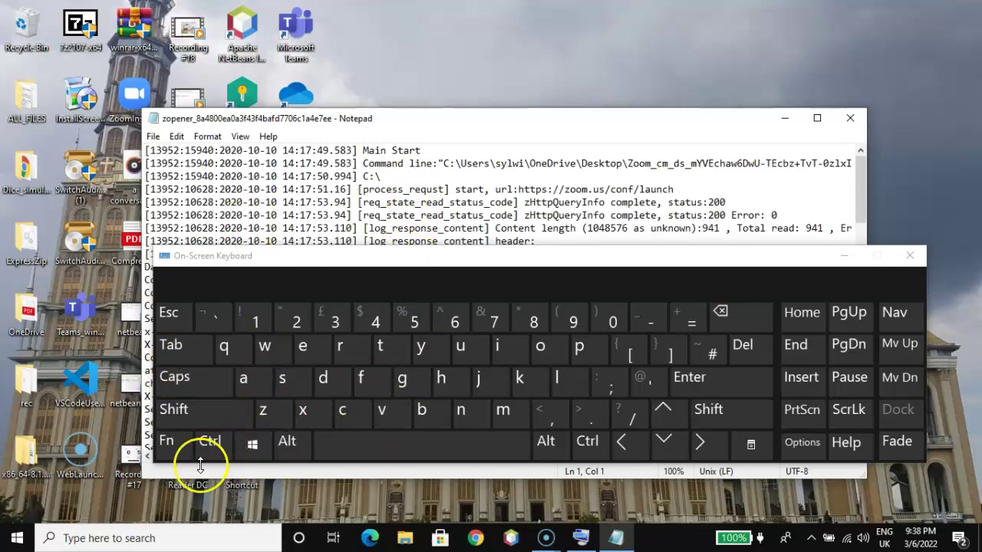
- Close the reopened zopener Notepad window from the On-Screen Keyboard to return to the desktop
{"action": "left_click", "coordinate": [255, 443]}
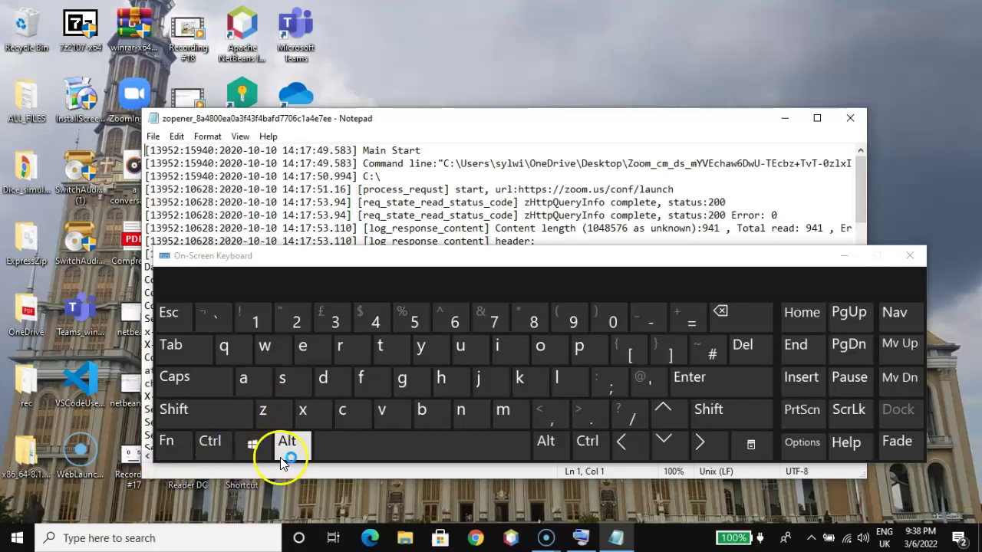
{"action": "left_click", "coordinate": [173, 444]}
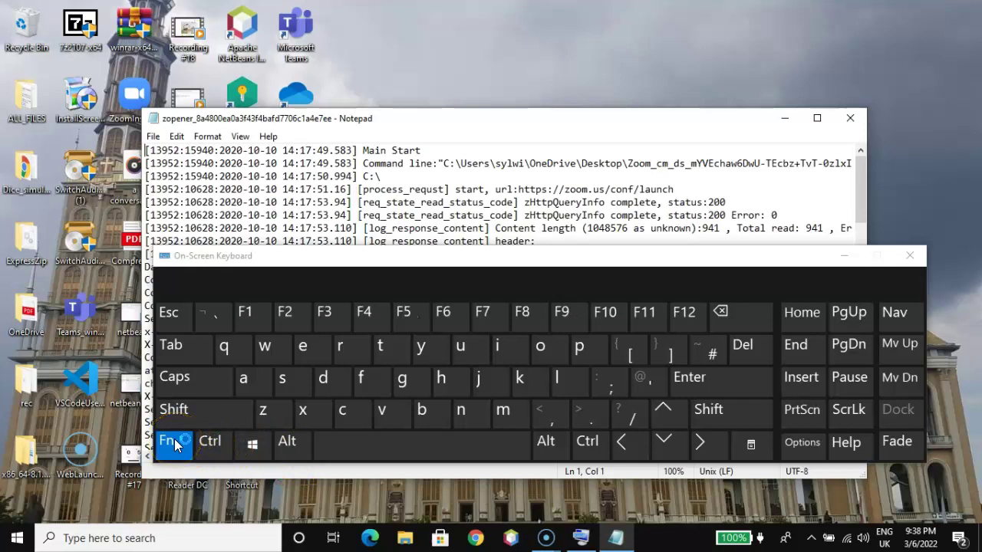
{"action": "left_click", "coordinate": [291, 444]}
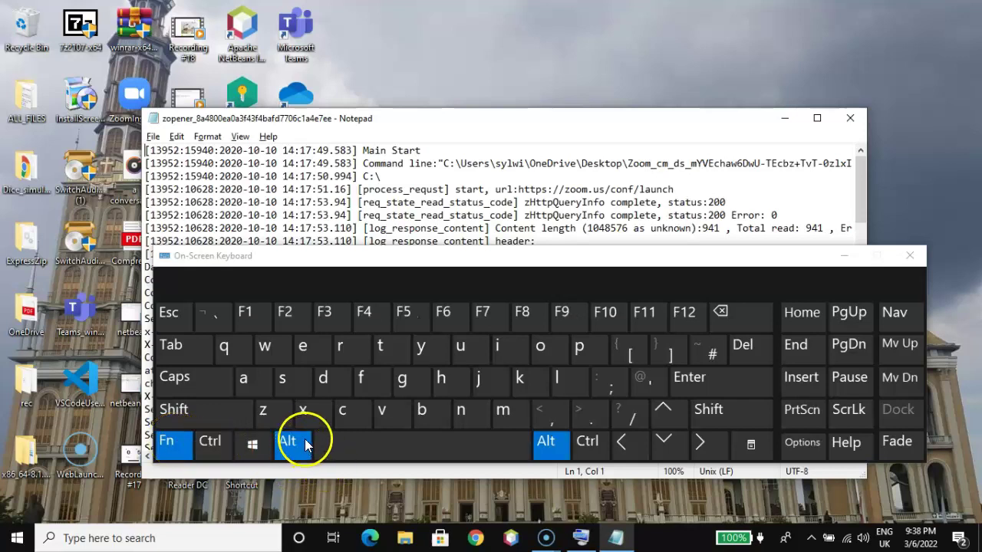
{"action": "left_click", "coordinate": [375, 316]}
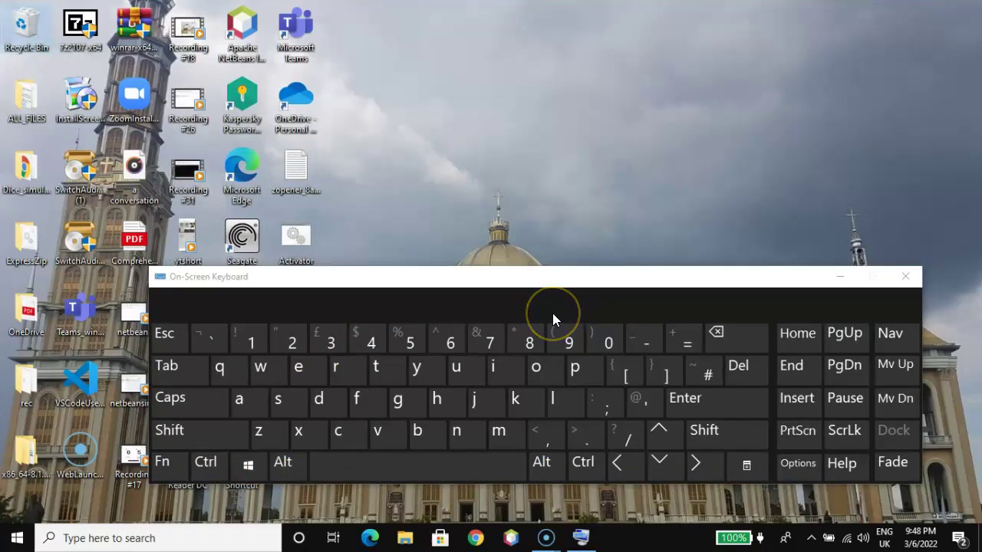